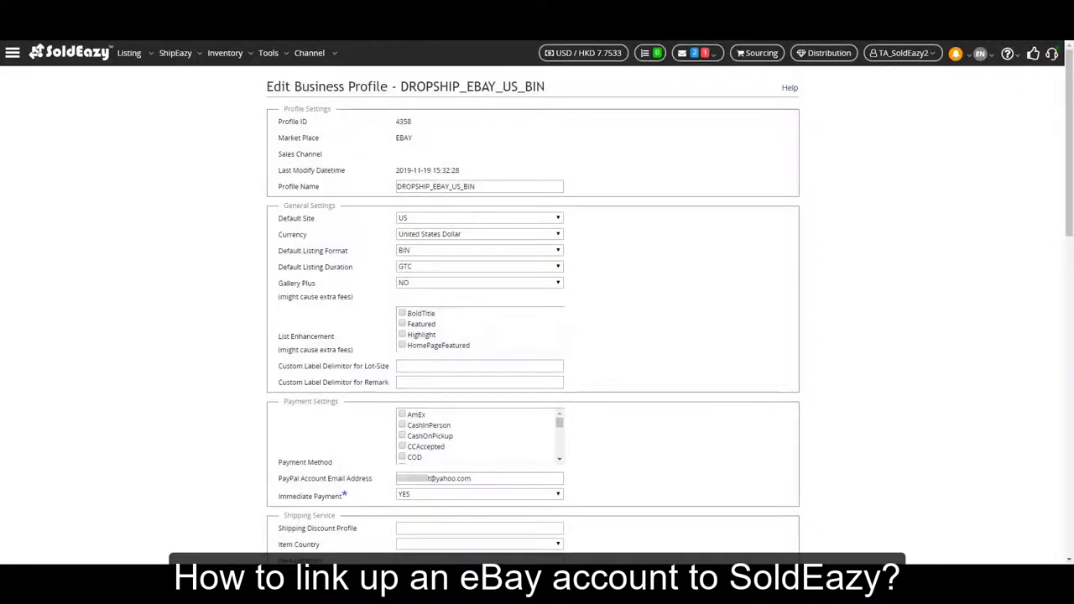
Scroll down through the business profile's shipping and policy settings.
scroll(533, 336, down, 3)
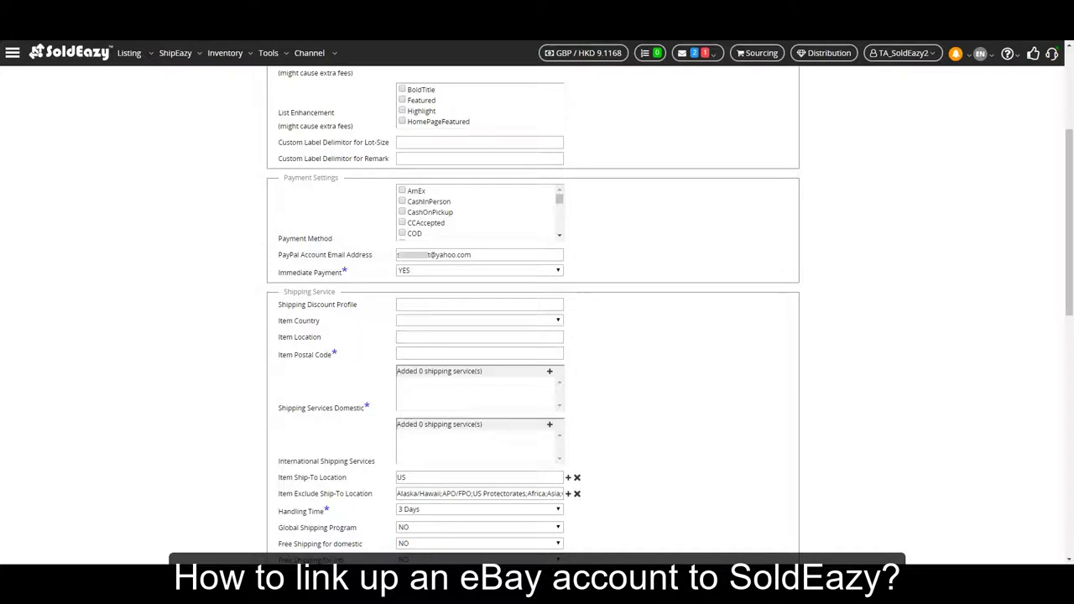
scroll(533, 336, down, 2)
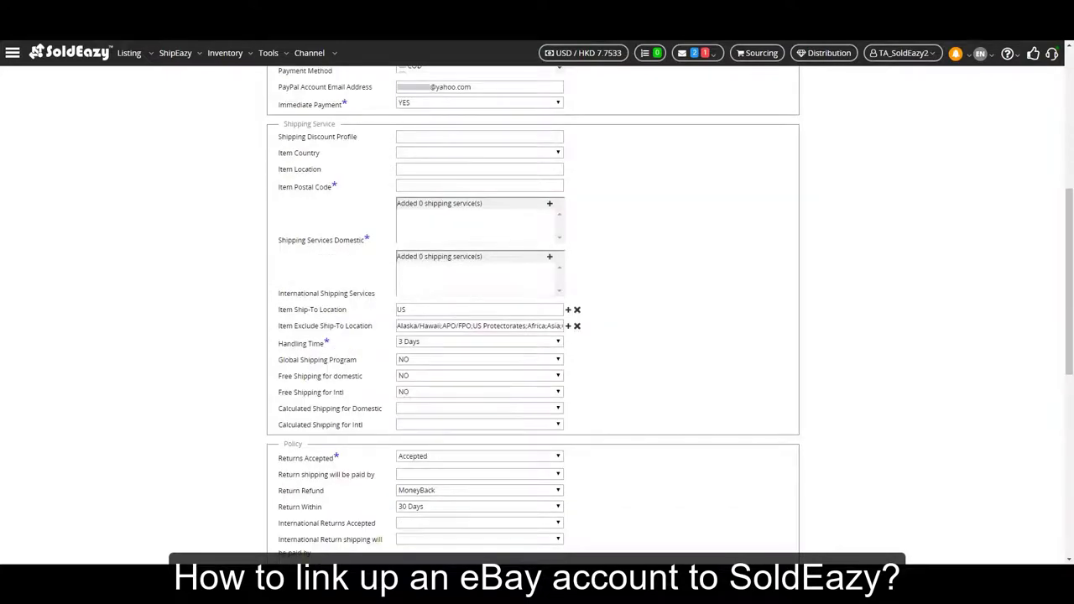
scroll(533, 336, down, 3)
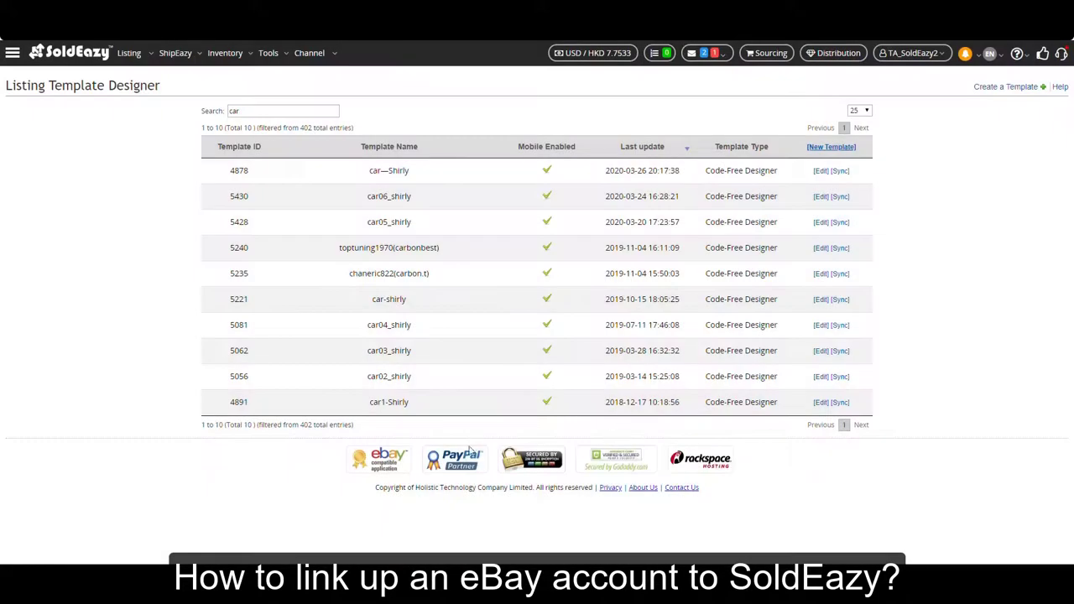
Open the car1-Shirly template in the designer and locate its Item Specifics box.
drag(411, 407, 366, 406)
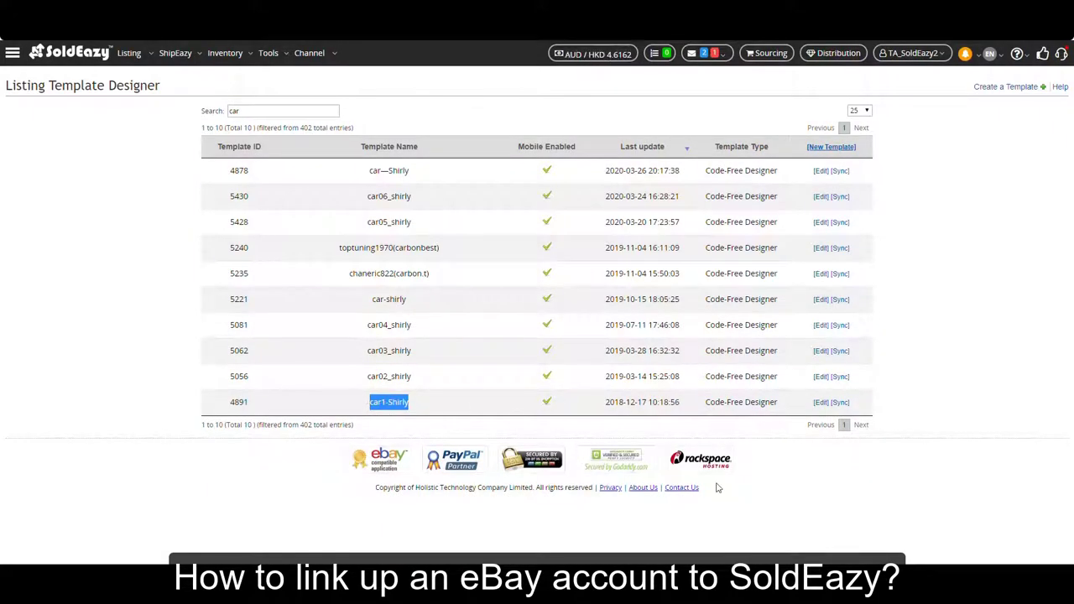
click(822, 403)
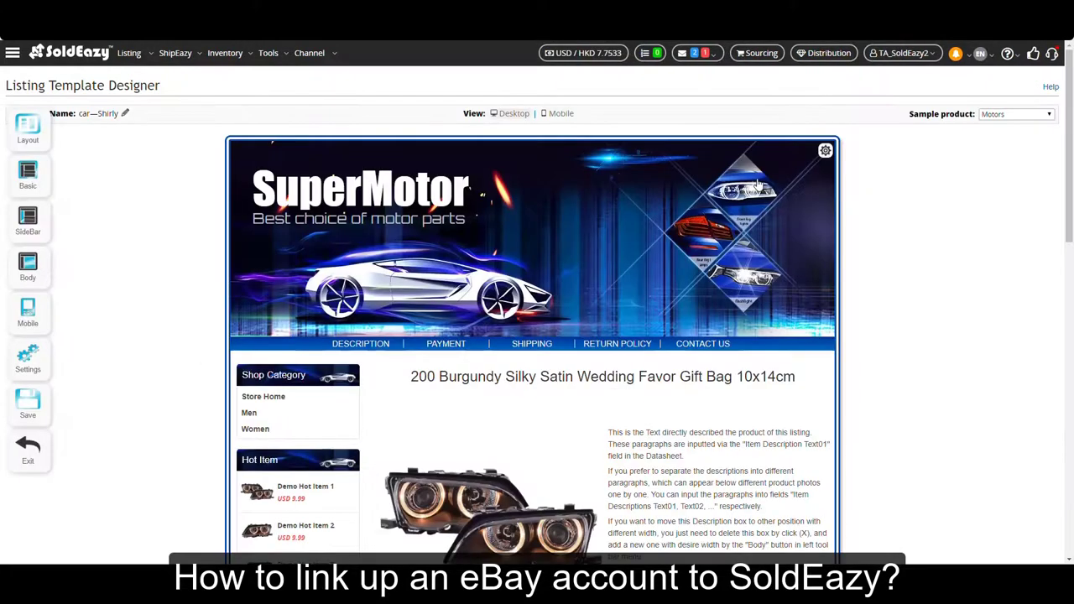
scroll(757, 184, down, 6)
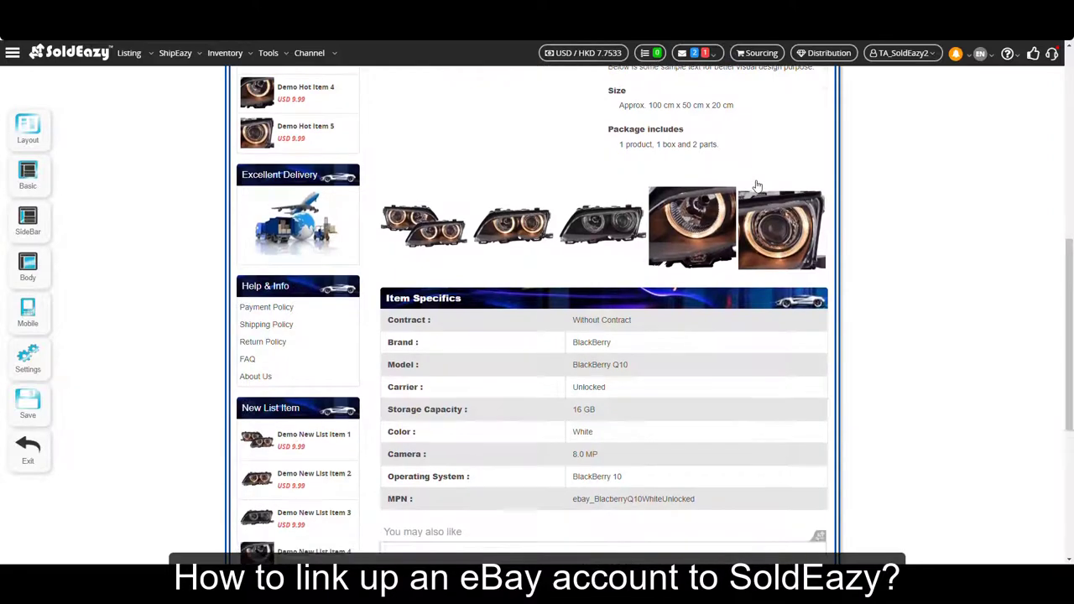
scroll(757, 185, down, 4)
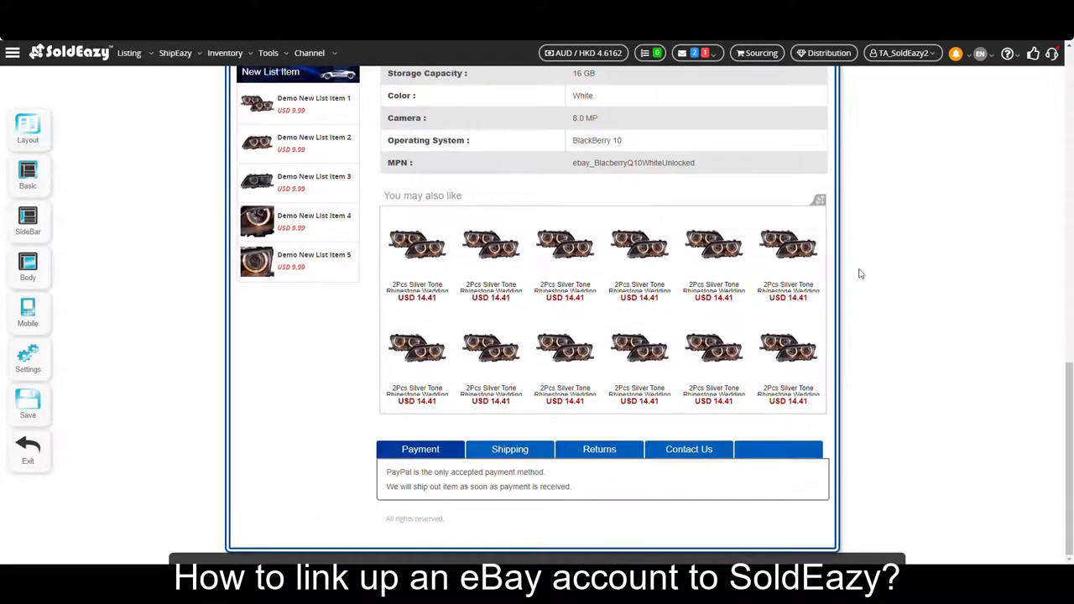
scroll(964, 323, up, 6)
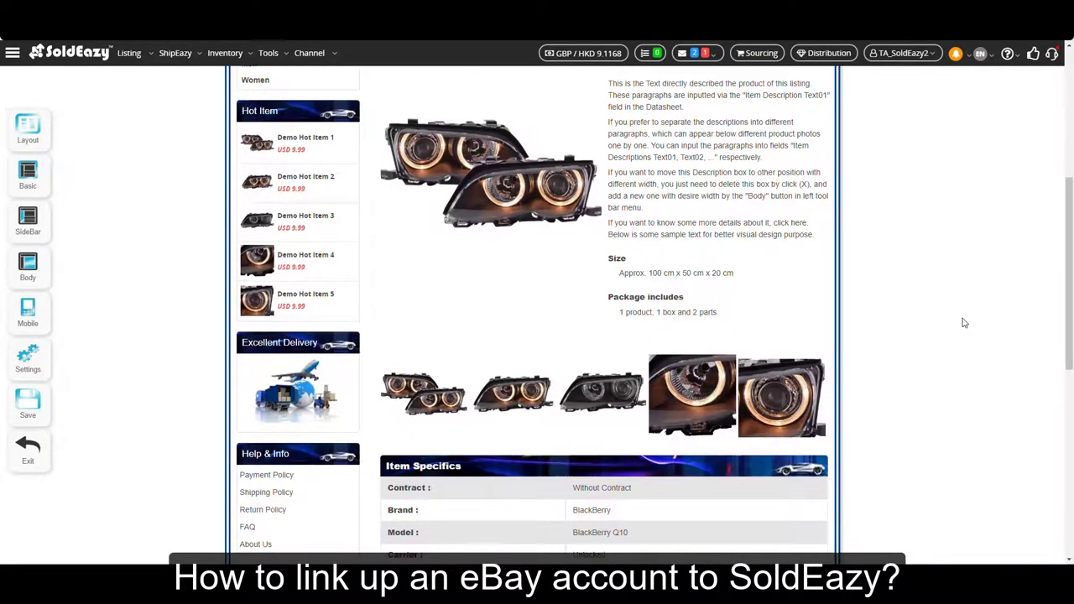
scroll(964, 323, up, 7)
scroll(964, 323, down, 7)
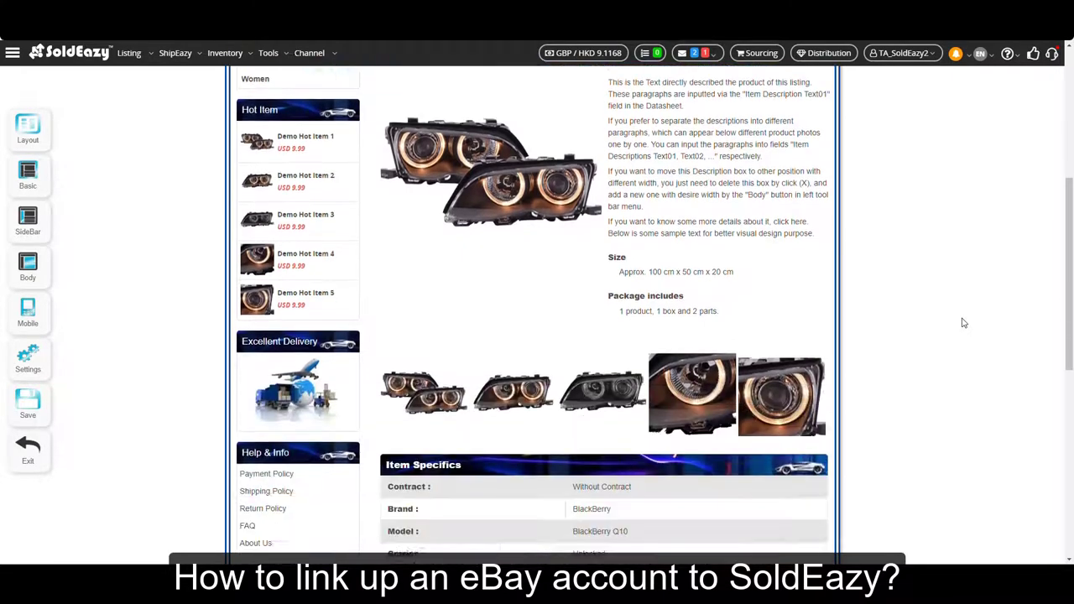
scroll(965, 323, down, 6)
scroll(964, 323, up, 2)
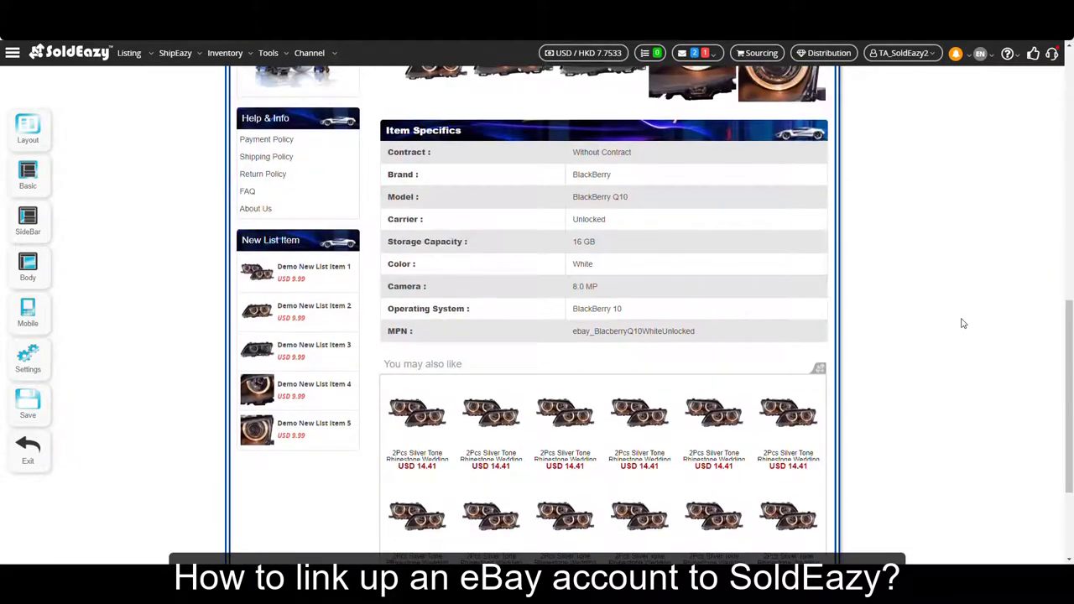
scroll(963, 323, up, 1)
Delete the Item Specifics box from the template's body layout.
mouse_move(733, 295)
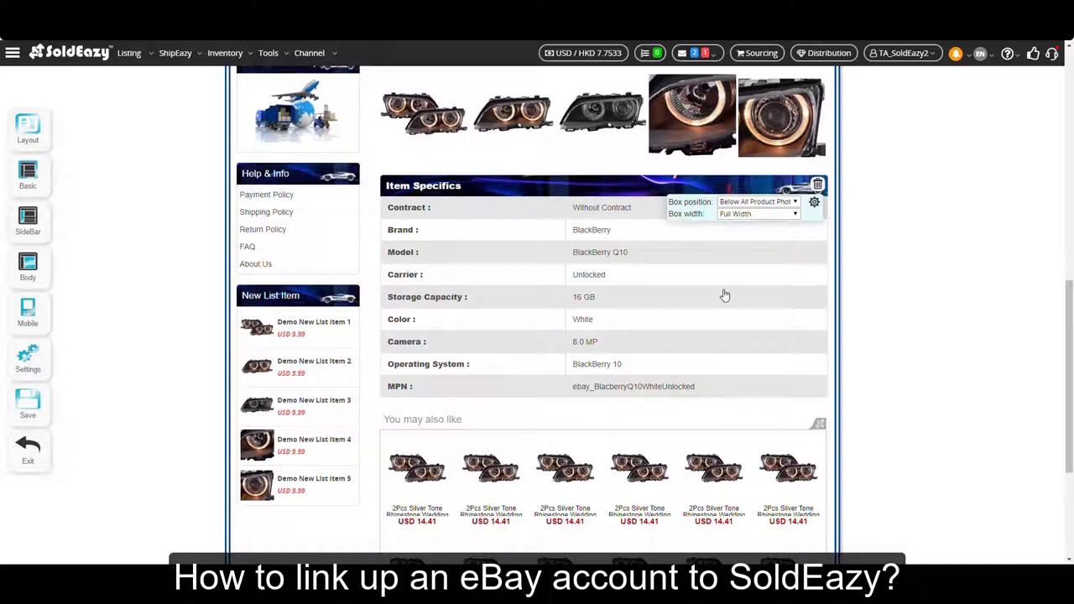
click(819, 185)
scroll(831, 235, up, 10)
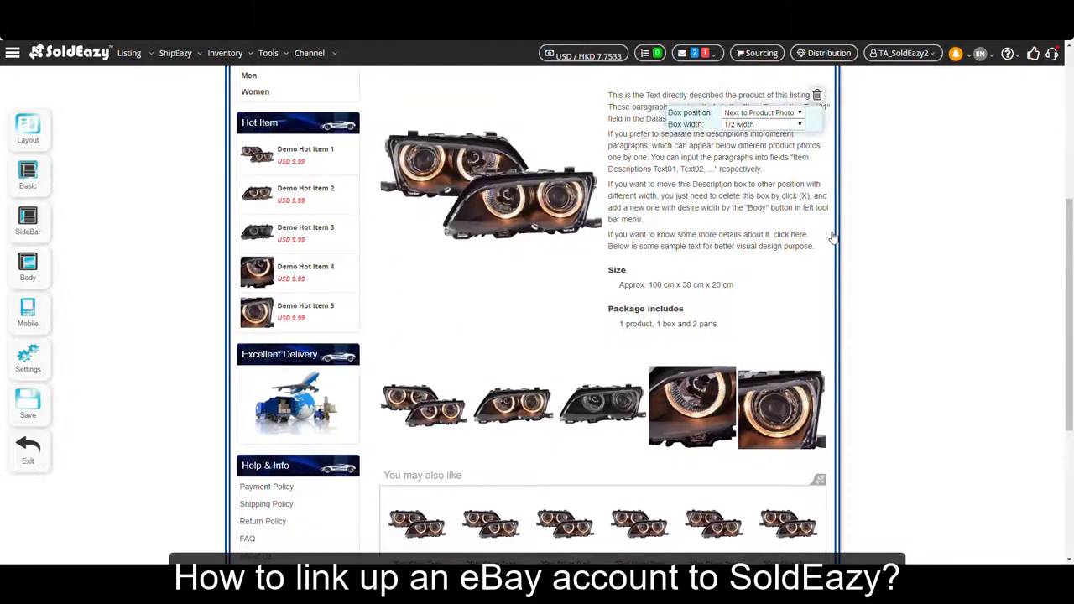
scroll(833, 238, down, 10)
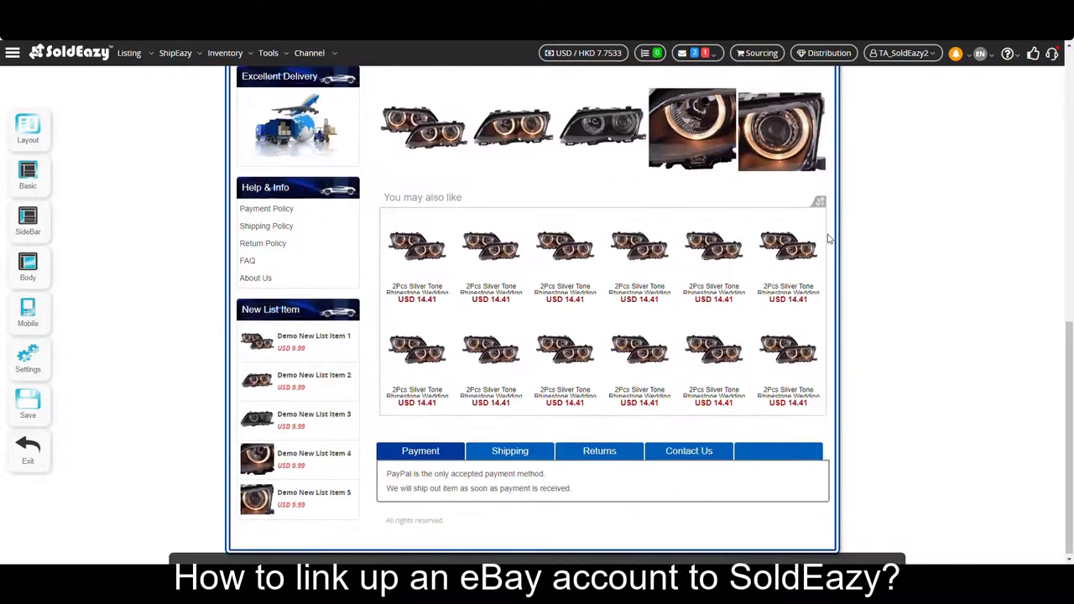
mouse_move(561, 275)
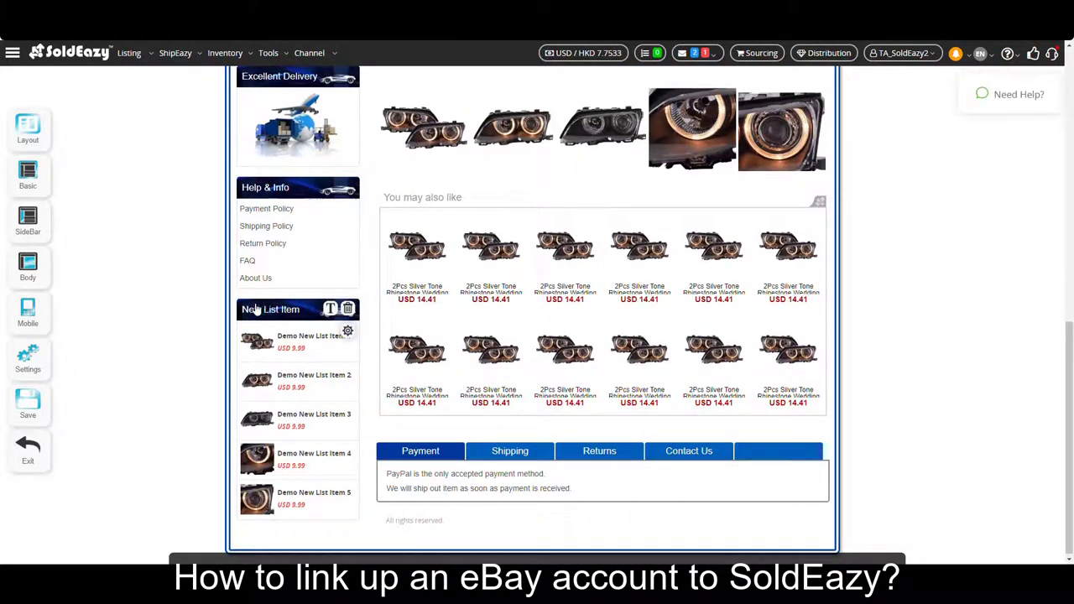
Place a Body > Content Box Item Specifics box below the product photos, at full width.
click(38, 280)
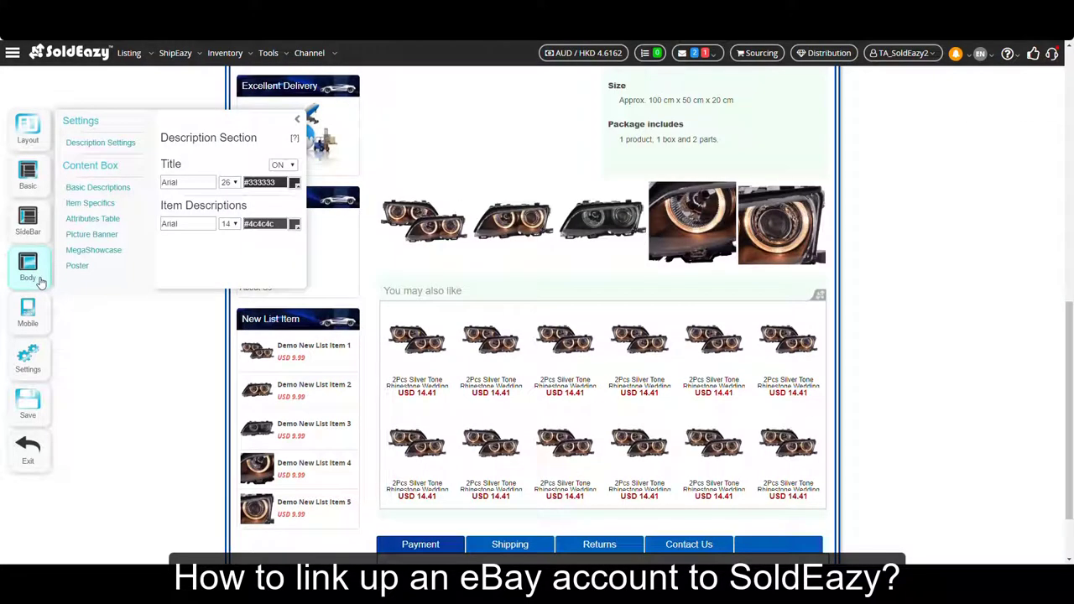
click(137, 205)
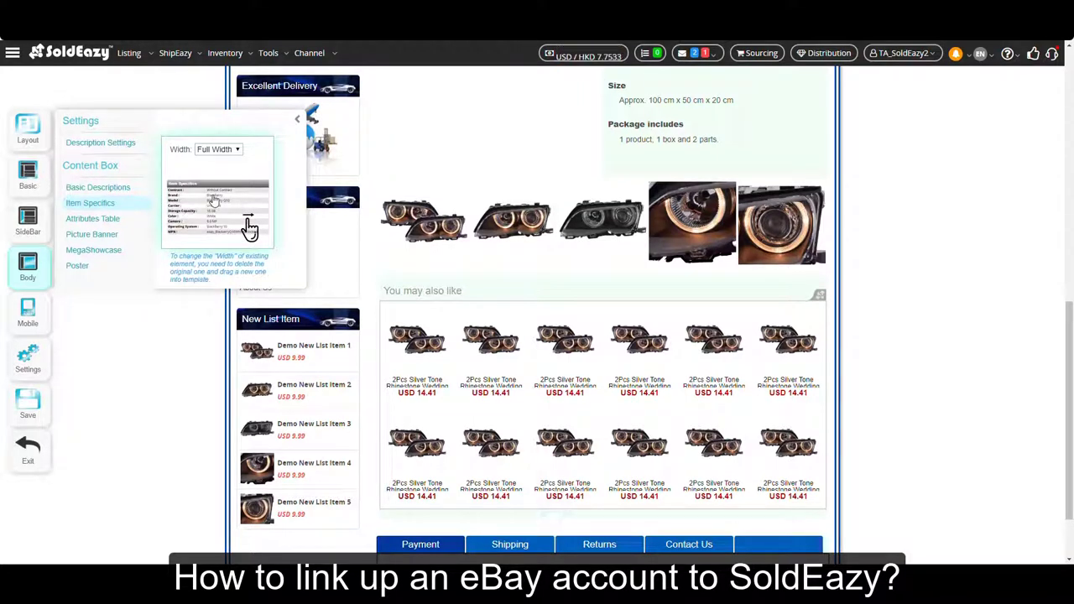
drag(250, 228, 676, 392)
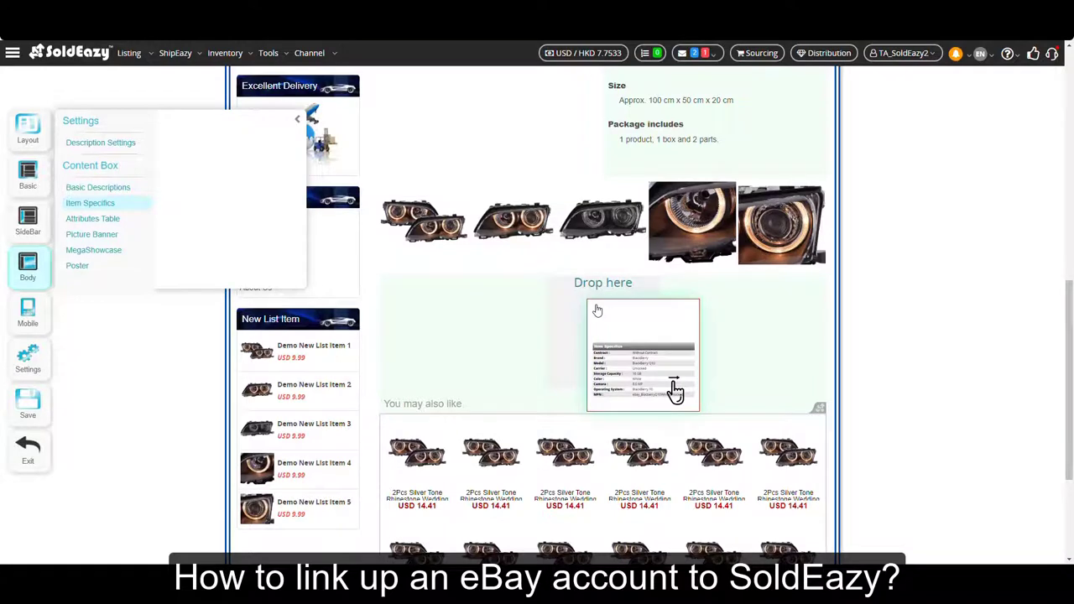
drag(597, 310, 598, 310)
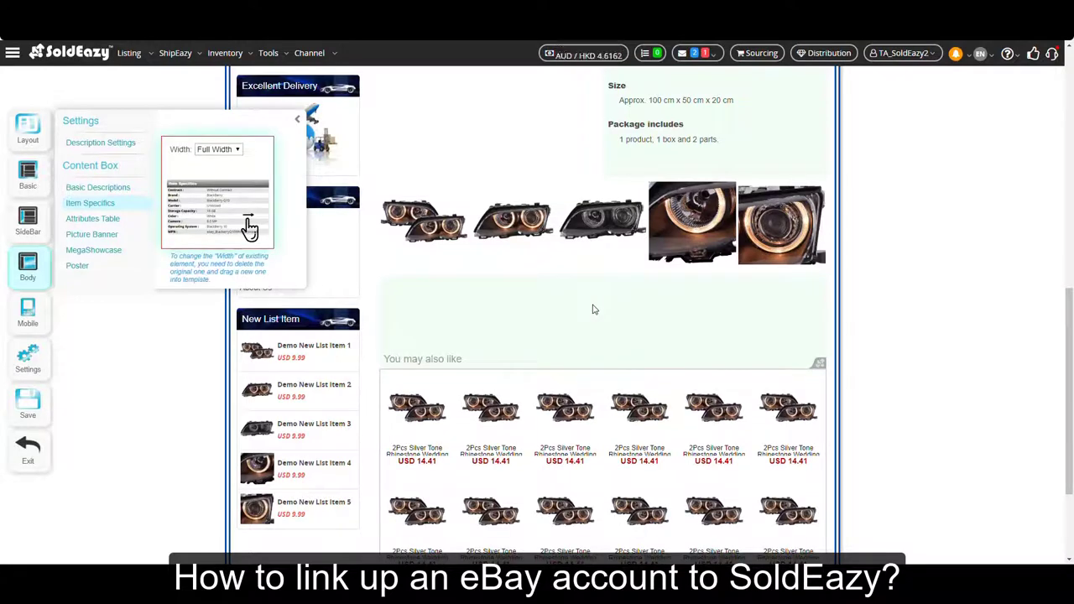
click(299, 120)
scroll(577, 214, down, 1)
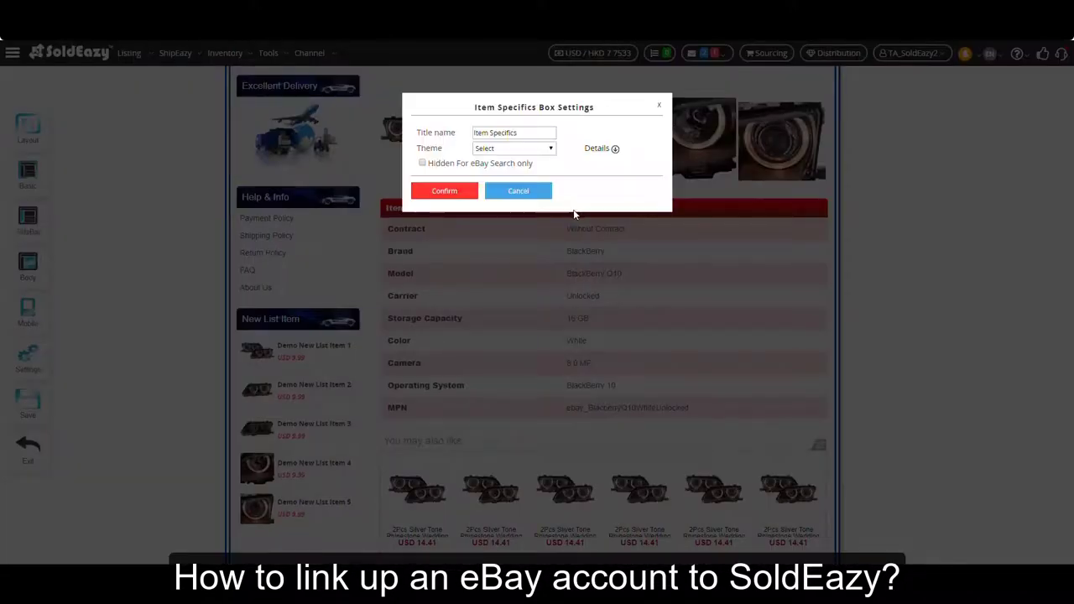
Give the Item Specifics title bar background pattern style 29.
click(615, 149)
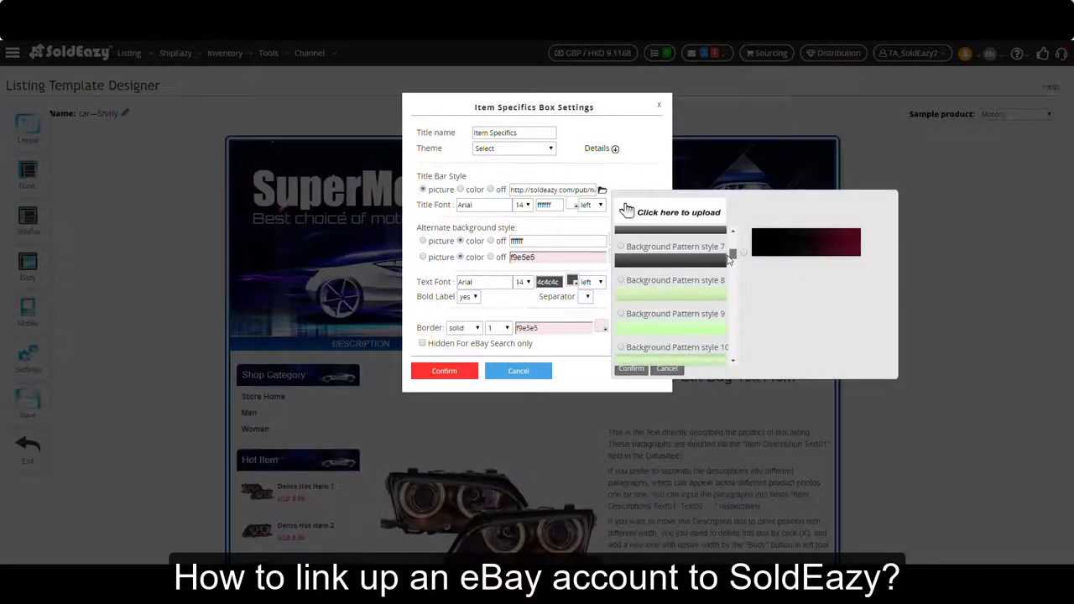
drag(730, 261, 727, 311)
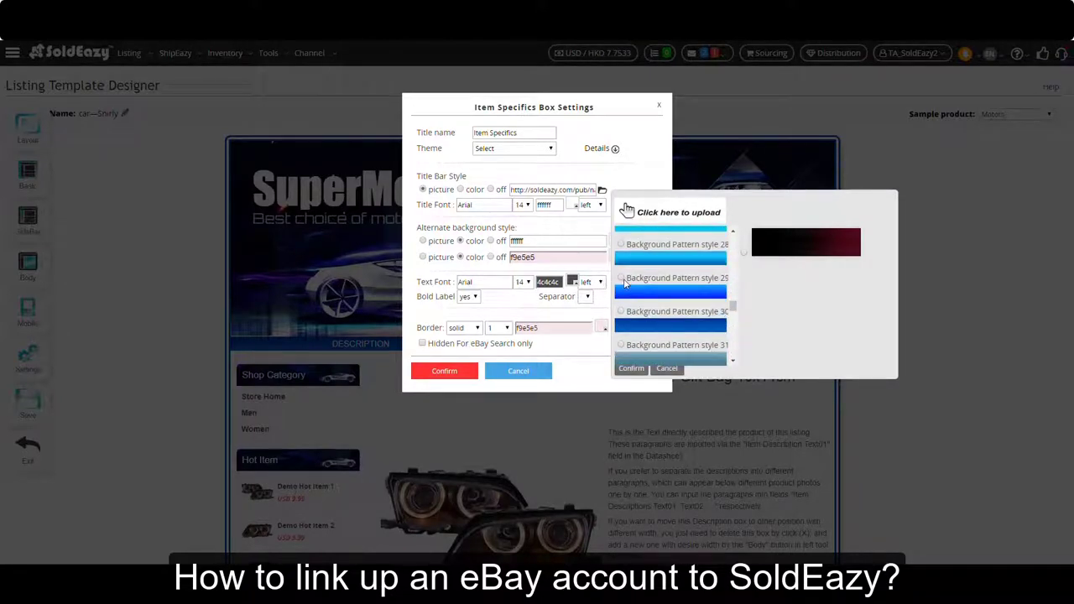
click(631, 368)
Set alternate rows to blue 007fff and the border to light-blue aad4ff, then confirm.
click(620, 263)
click(869, 394)
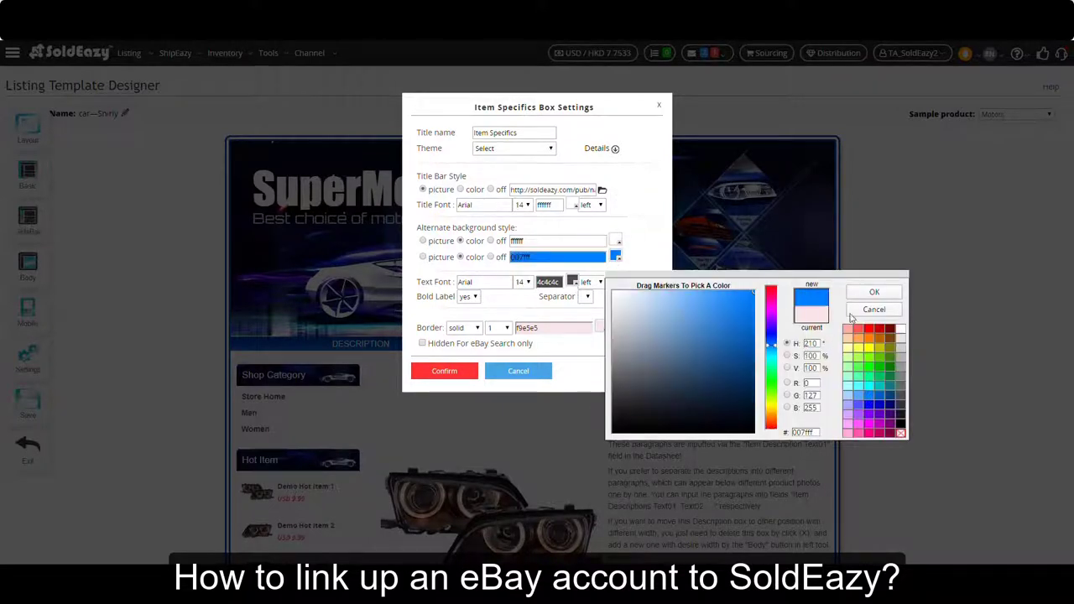
click(878, 290)
click(609, 329)
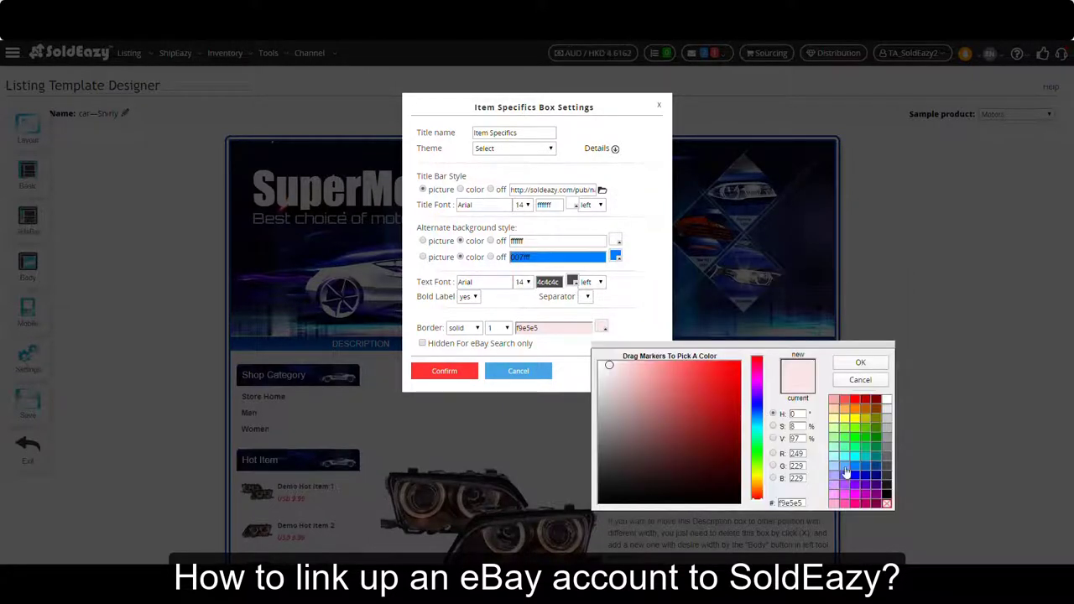
click(836, 471)
click(857, 363)
click(445, 371)
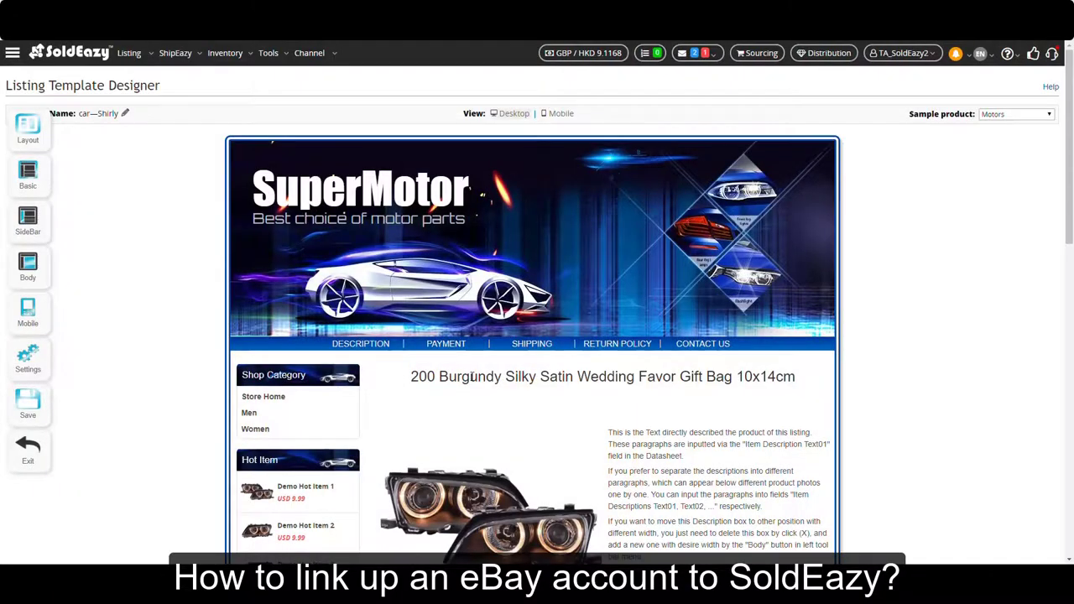
Save the car—Shirly listing template with the restyled Item Specifics box.
scroll(710, 404, down, 15)
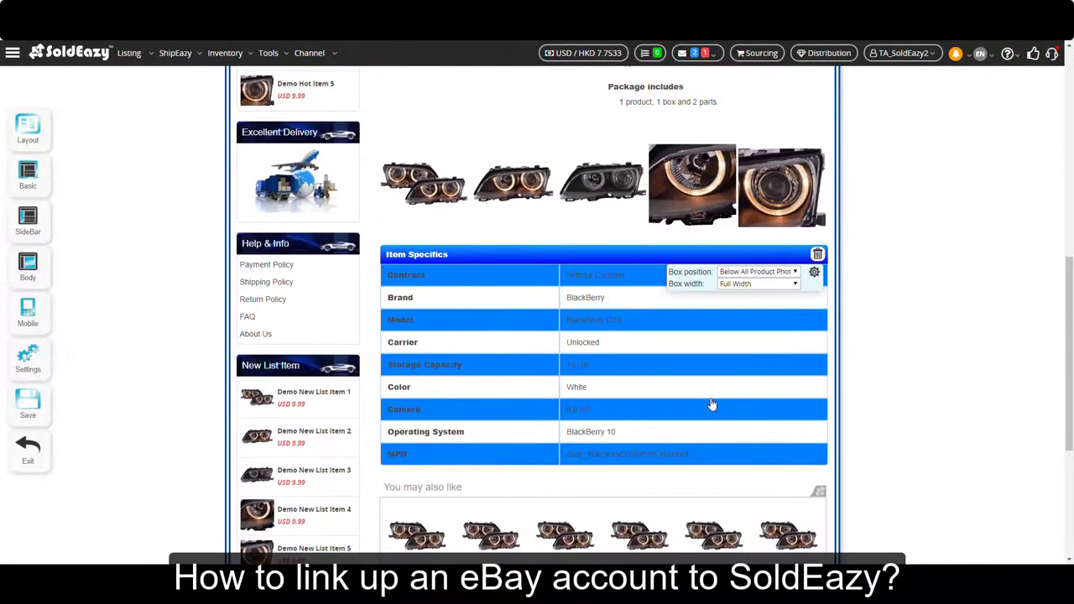
scroll(710, 403, up, 15)
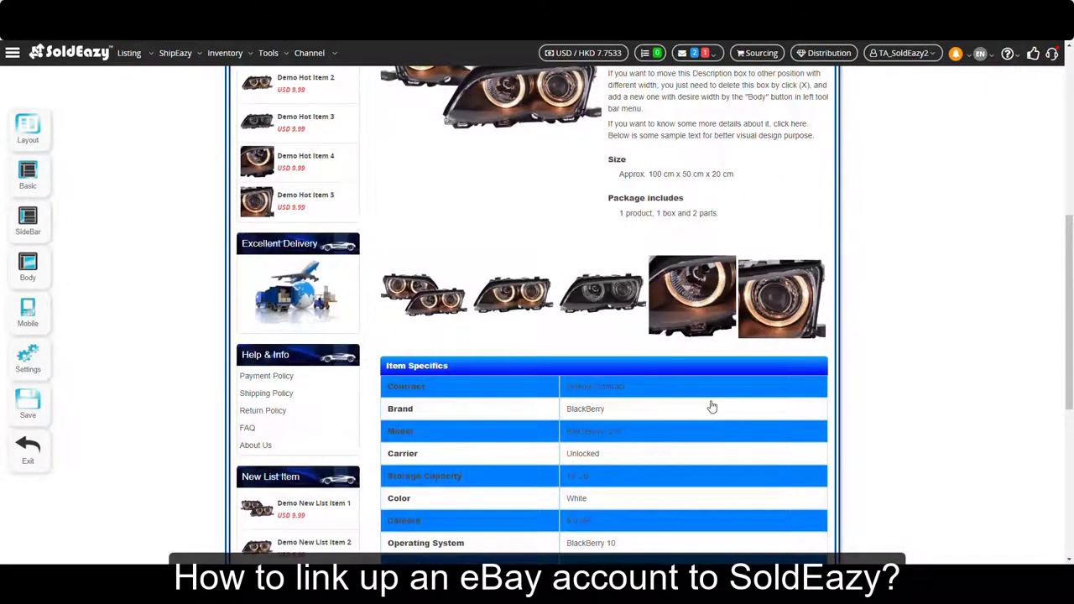
scroll(710, 409, up, 2)
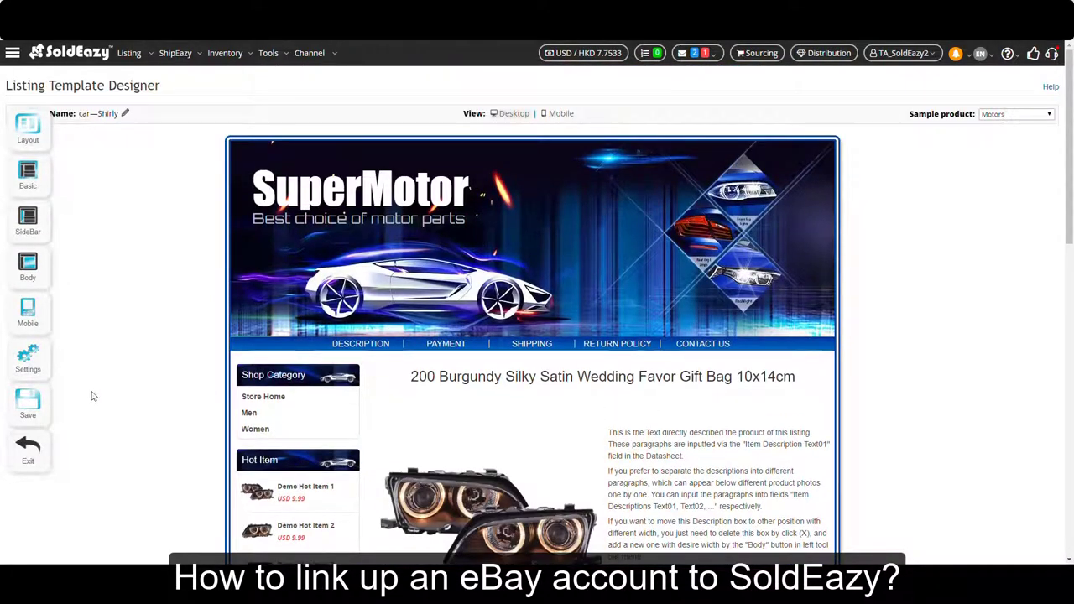
click(42, 413)
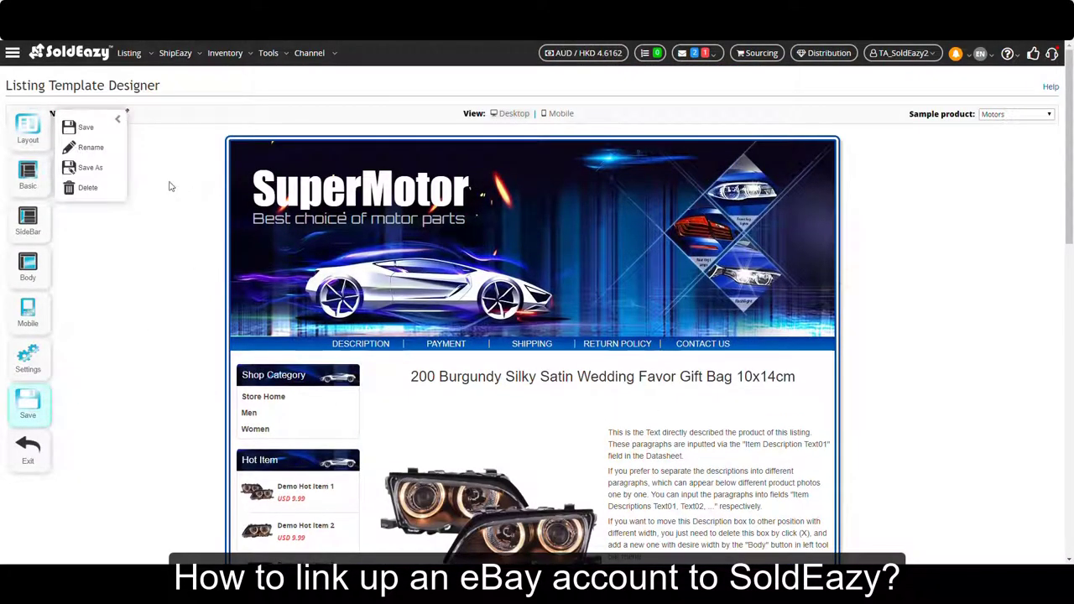
click(74, 129)
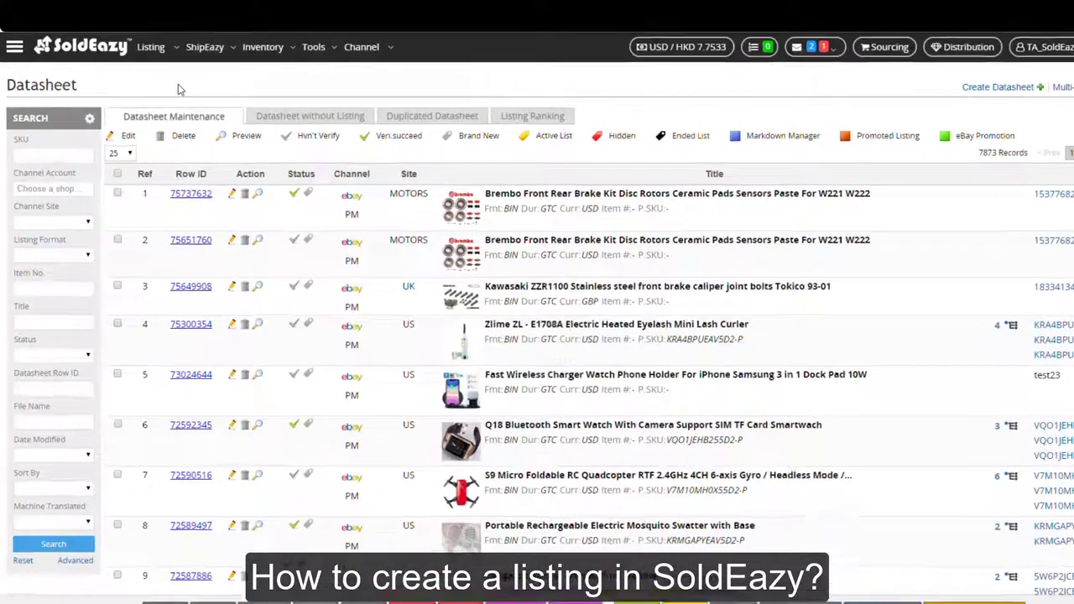
Go to Listing > Datasheet > Datasheet Maintenance and start a new datasheet with Create Datasheet.
click(159, 50)
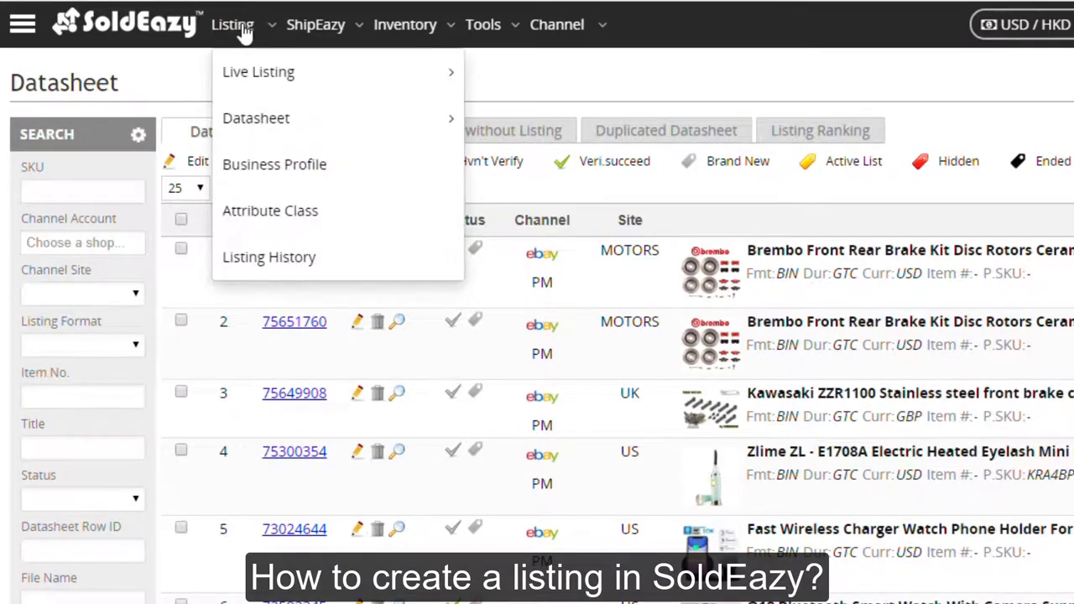
mouse_move(264, 114)
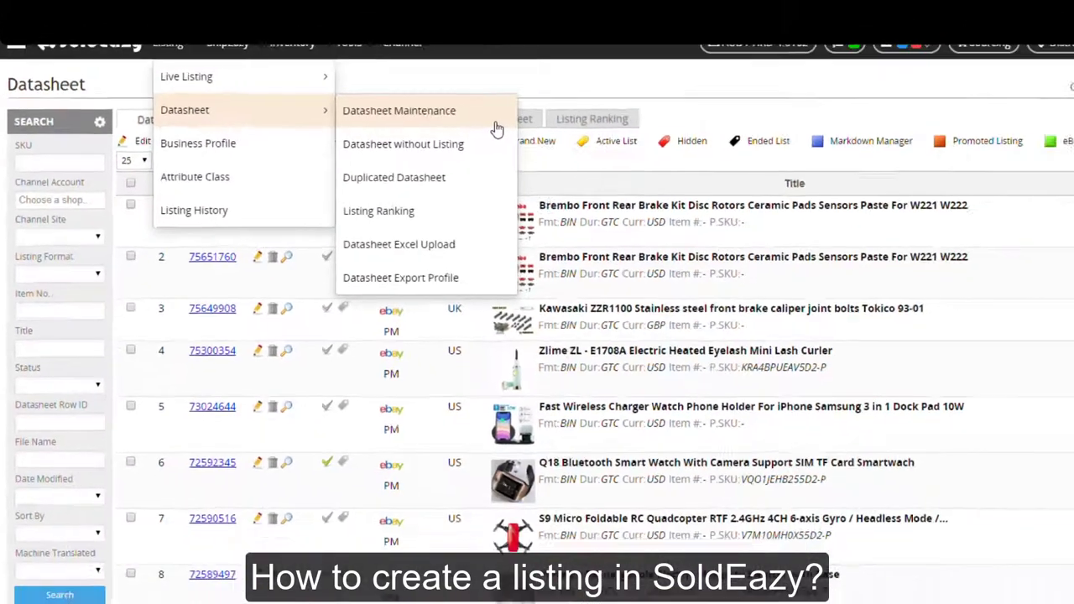
click(685, 137)
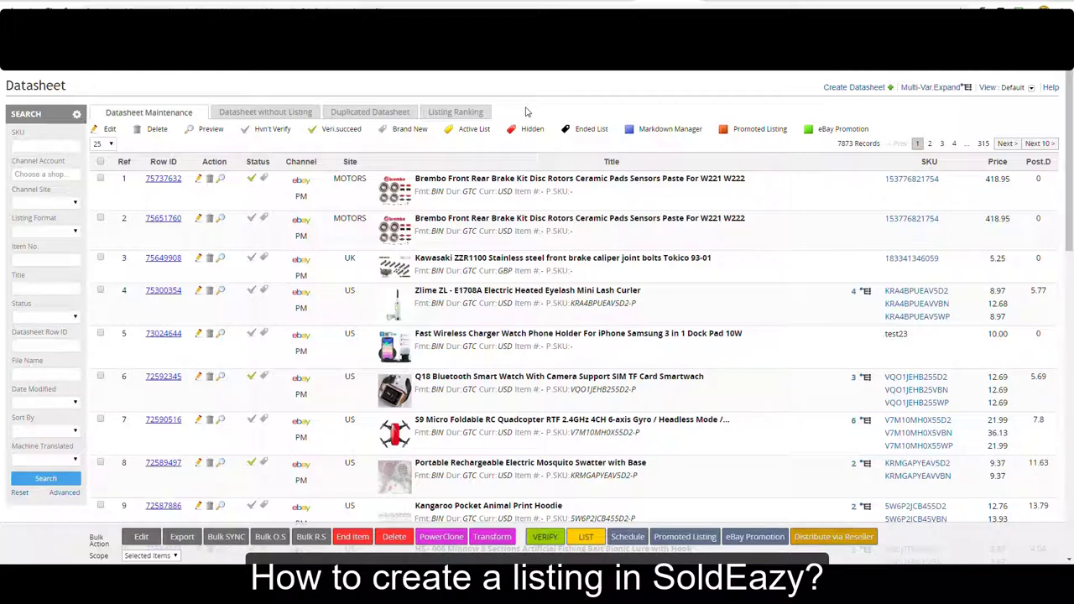
click(859, 88)
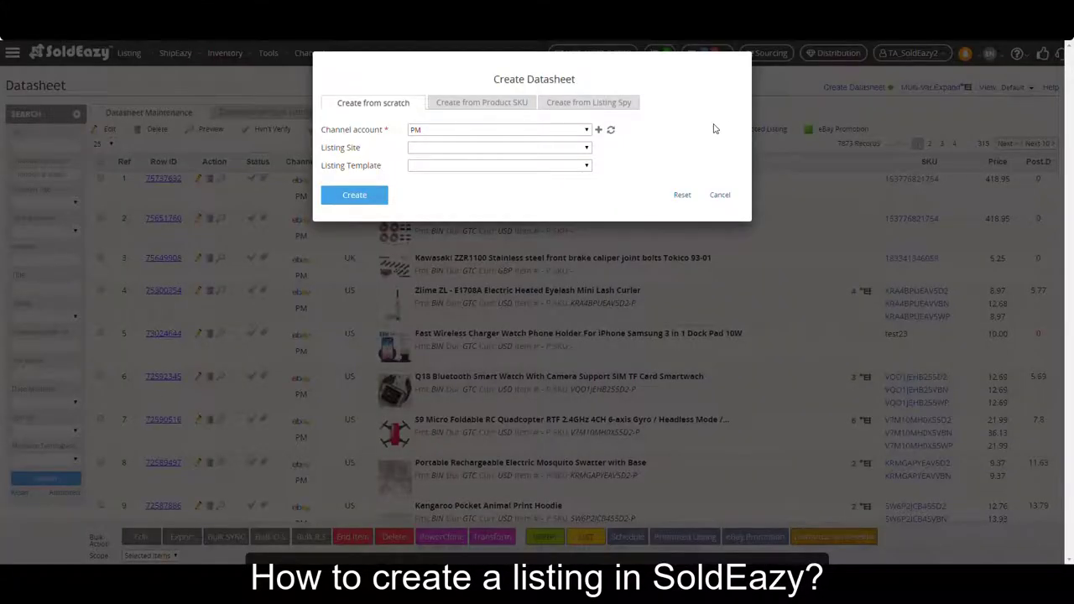